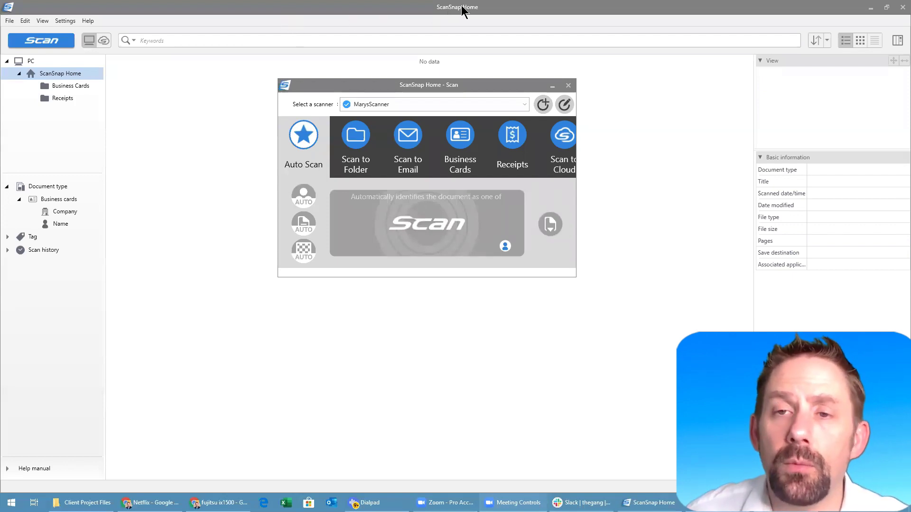
Step: Shift the Scan window aside and list business cards grouped A–Z by company name
left_click(366, 85)
left_click_drag(364, 85, 348, 105)
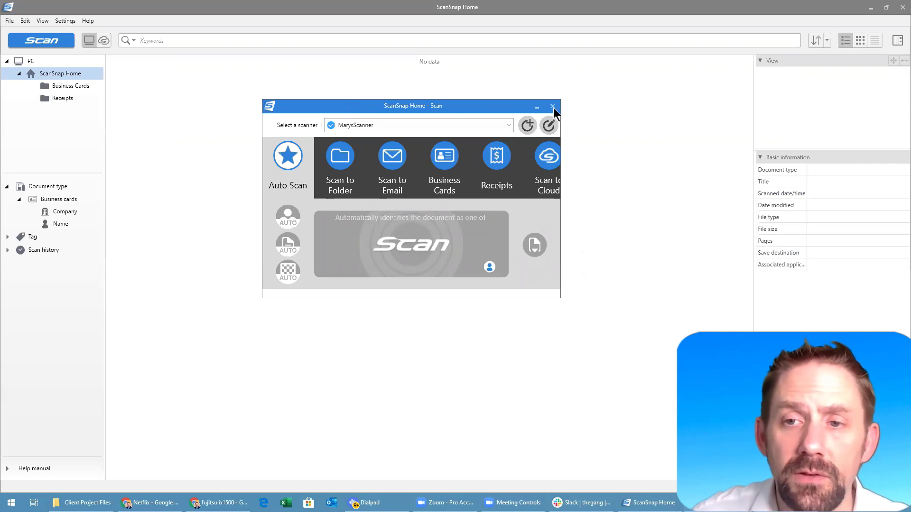
left_click(66, 21)
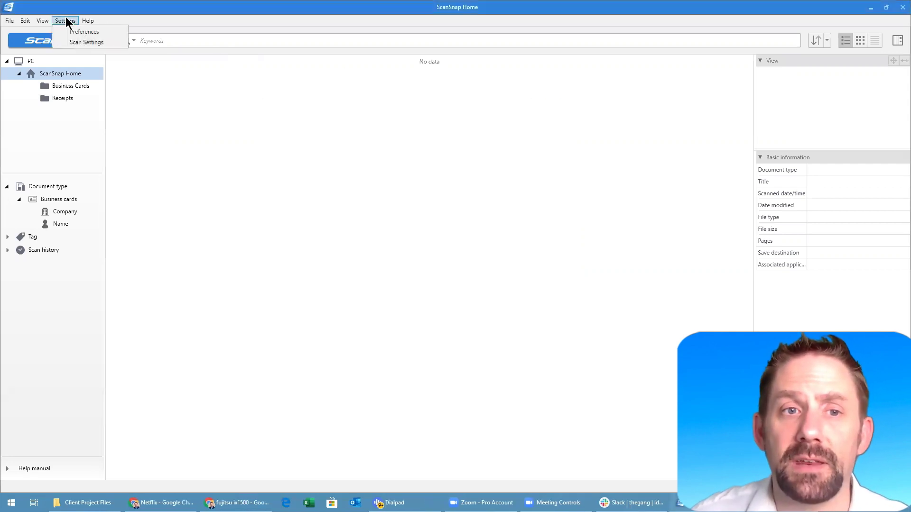
left_click(72, 33)
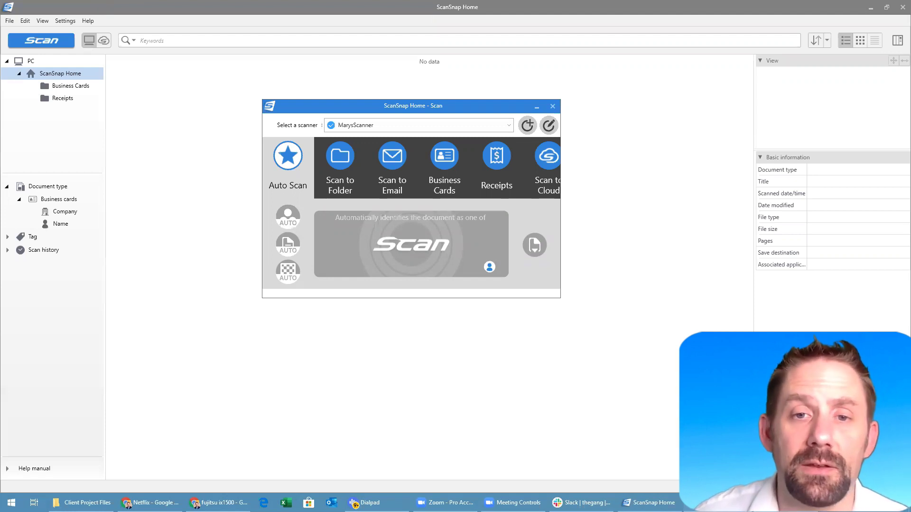
left_click(61, 212)
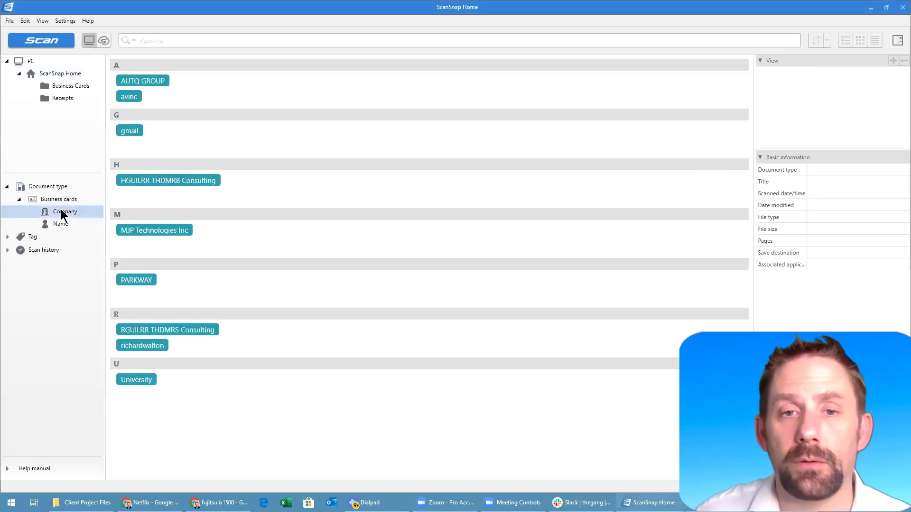
Step: List business cards by contact name, then reopen the Scan window and page through its profiles
left_click(61, 223)
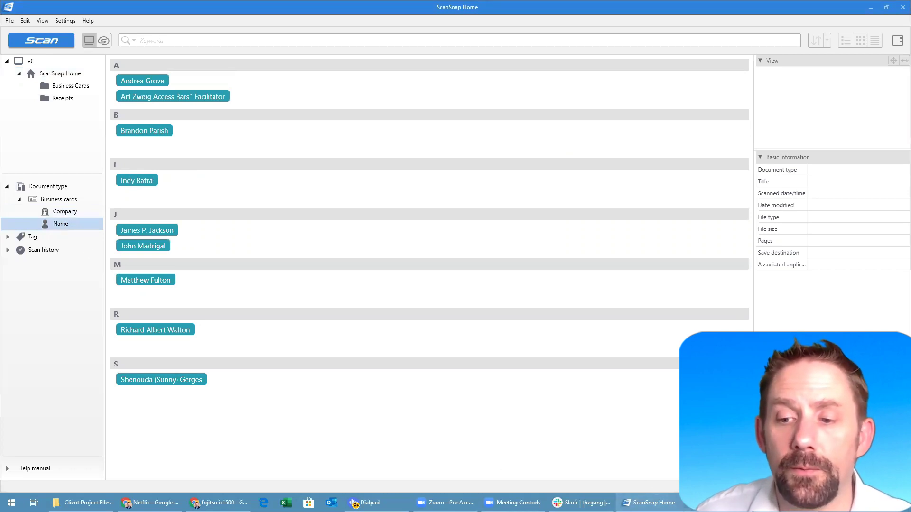
left_click(653, 502)
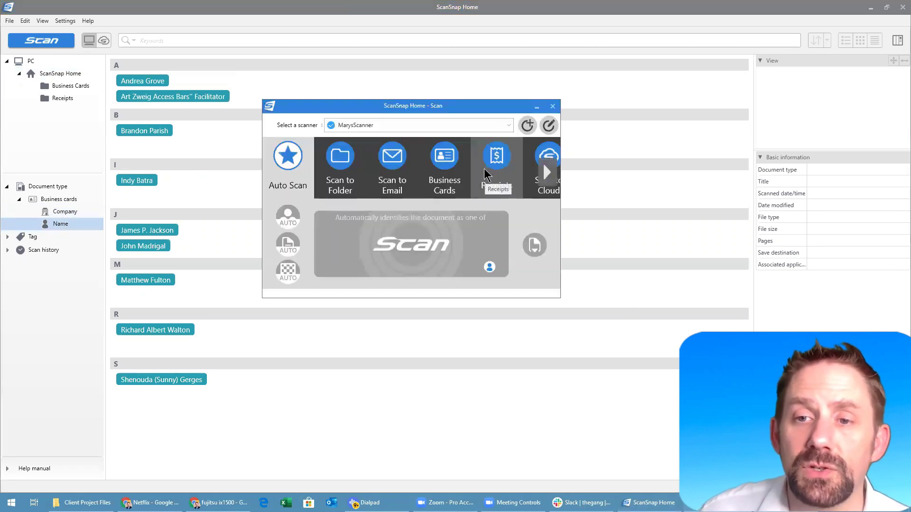
left_click(547, 173)
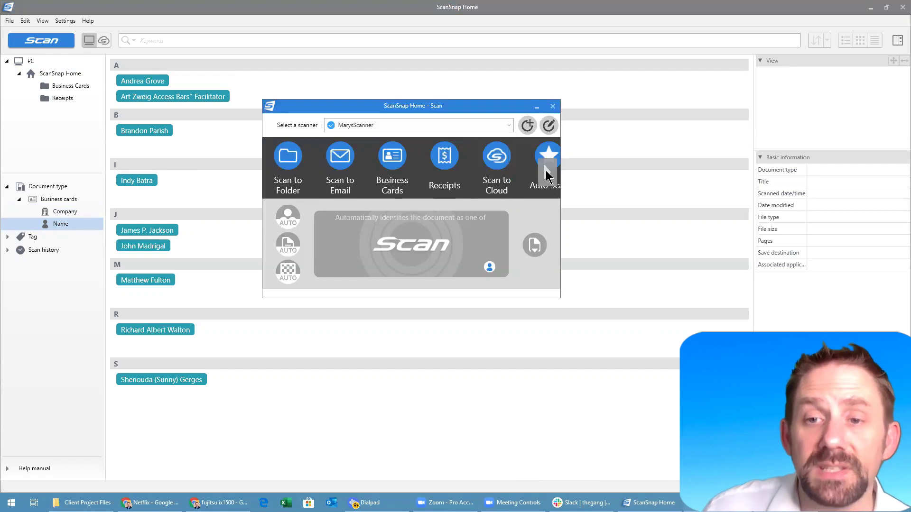
left_click(547, 175)
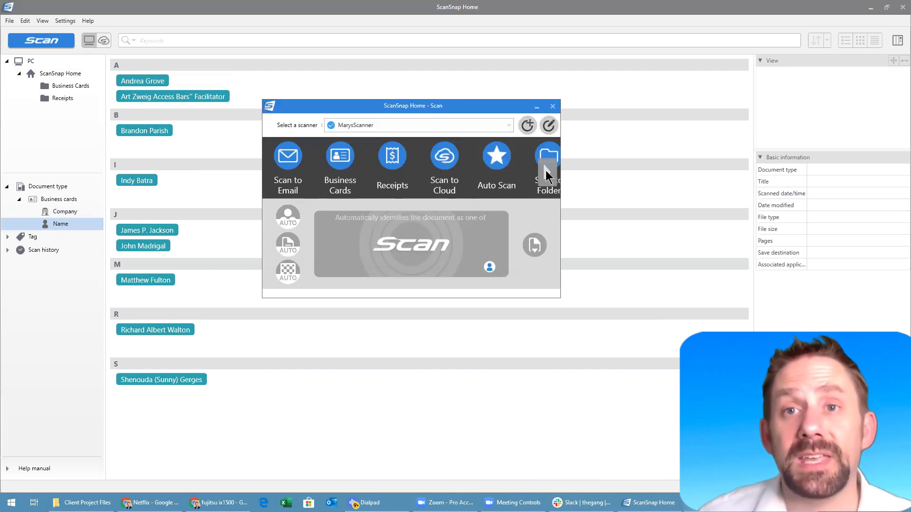
Step: Pick the Scan to Cloud profile, then page along the carousel and choose OneDrive
left_click(446, 167)
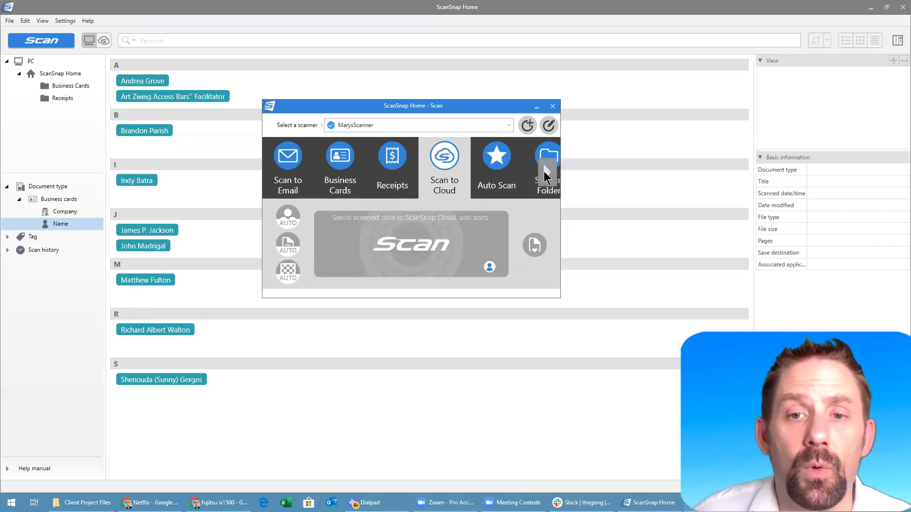
left_click(547, 177)
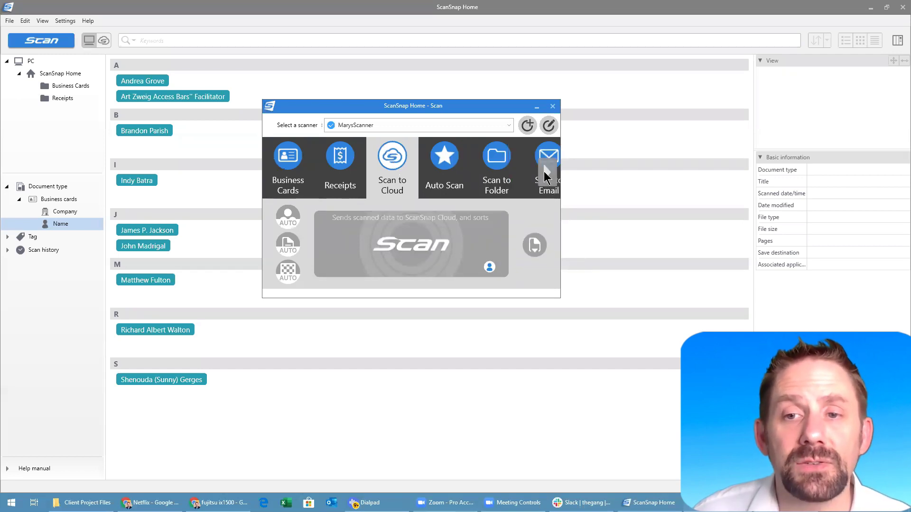
left_click(546, 176)
left_click(547, 177)
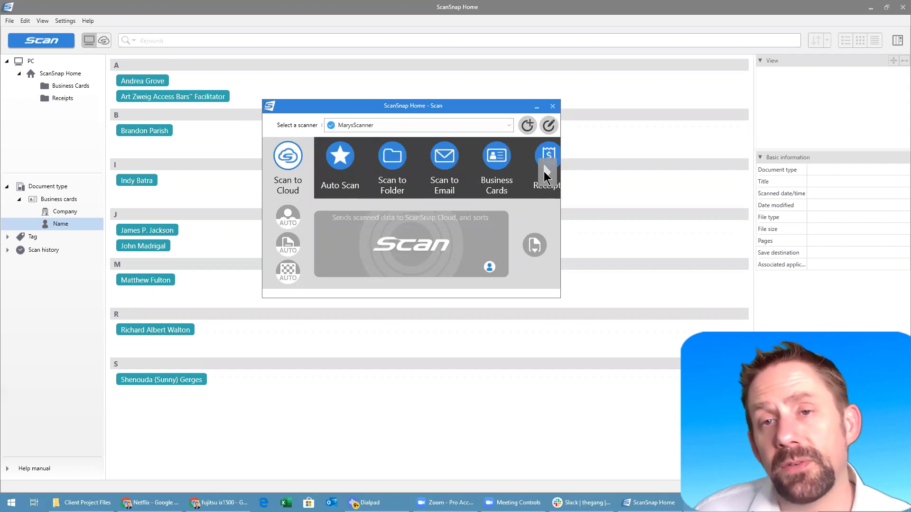
left_click(547, 177)
left_click(547, 177)
left_click(547, 176)
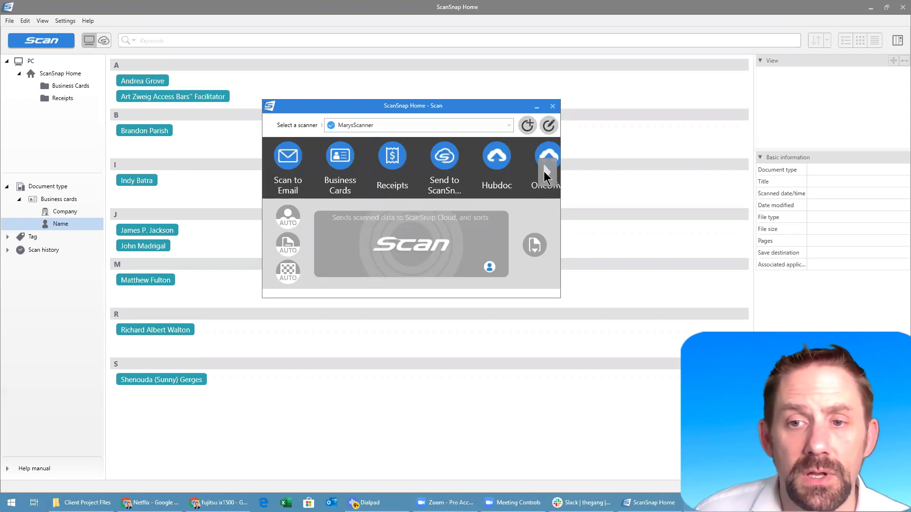
left_click(547, 176)
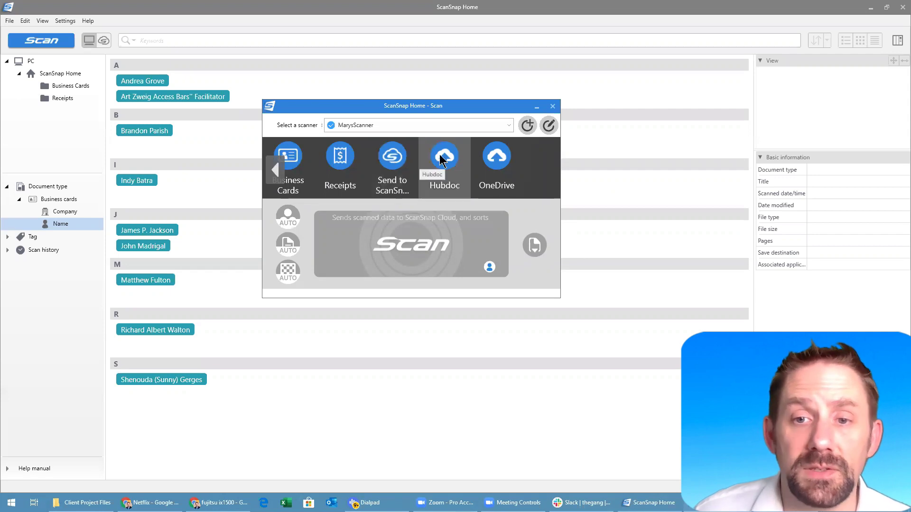
left_click(494, 157)
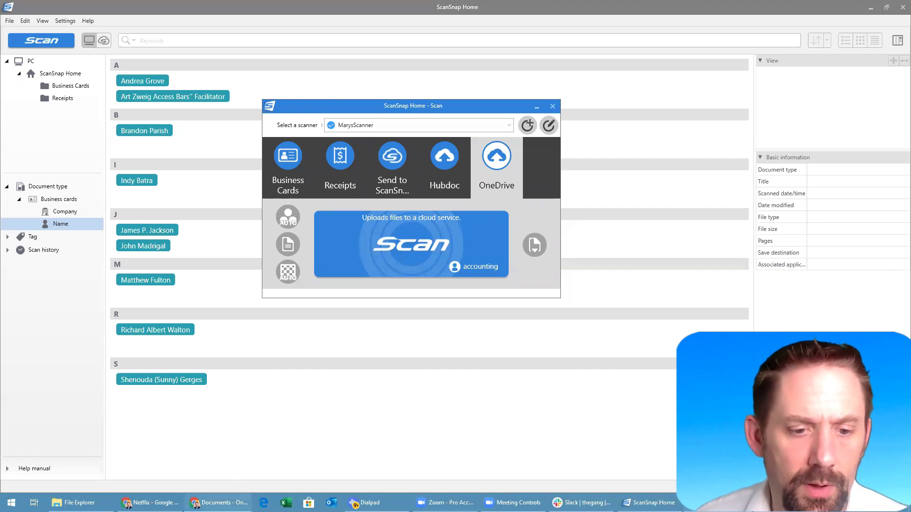
Step: Open 20190915_EDISON.pdf from OneDrive's ScanSnap folder and view both of its pages
left_click(237, 501)
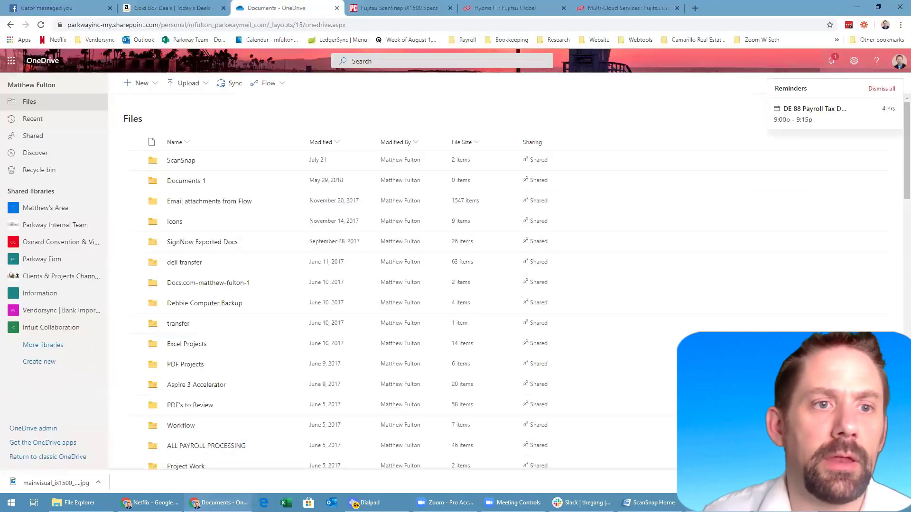
left_click(180, 163)
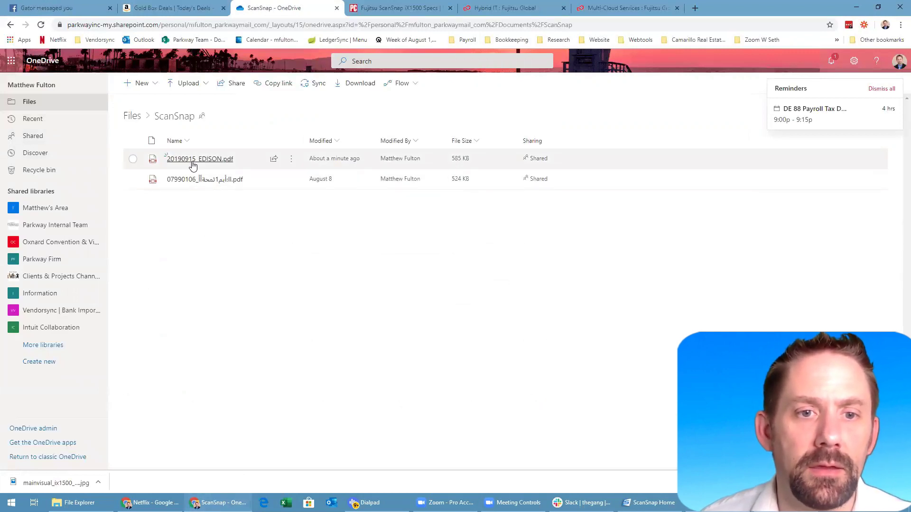
left_click(192, 161)
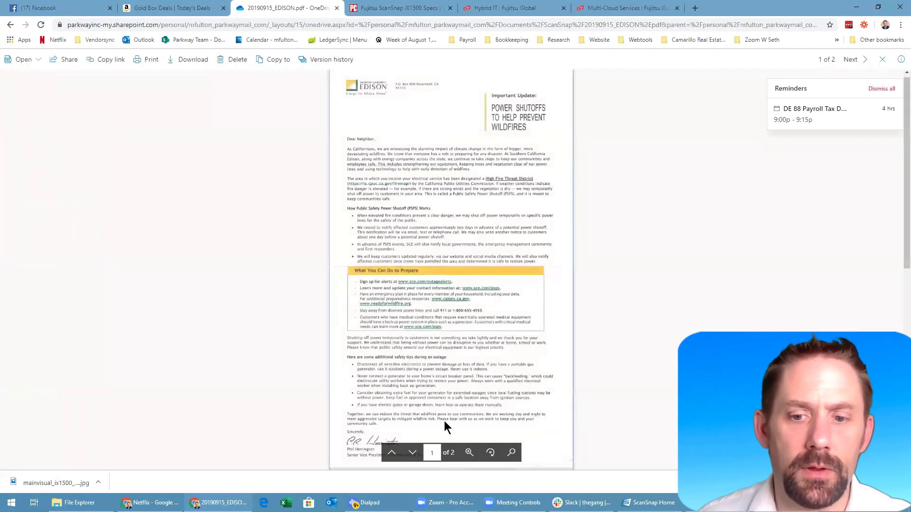
left_click(412, 454)
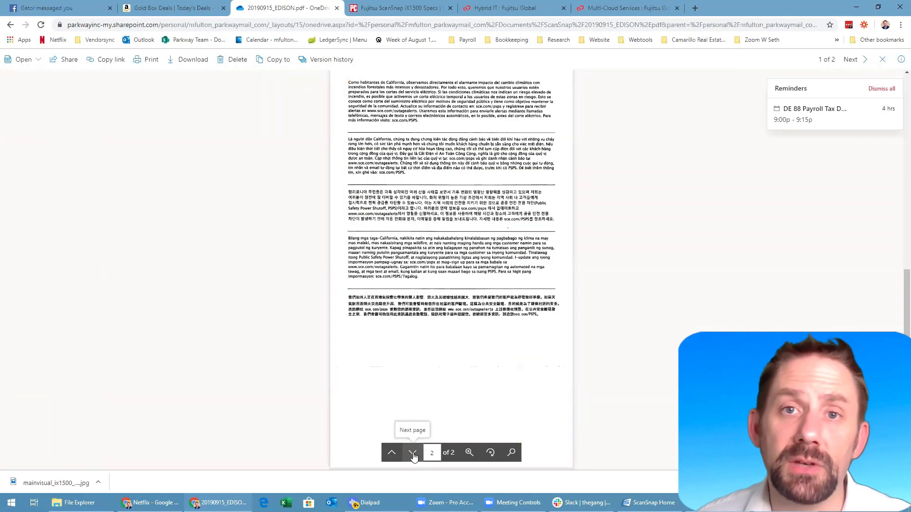
left_click(392, 453)
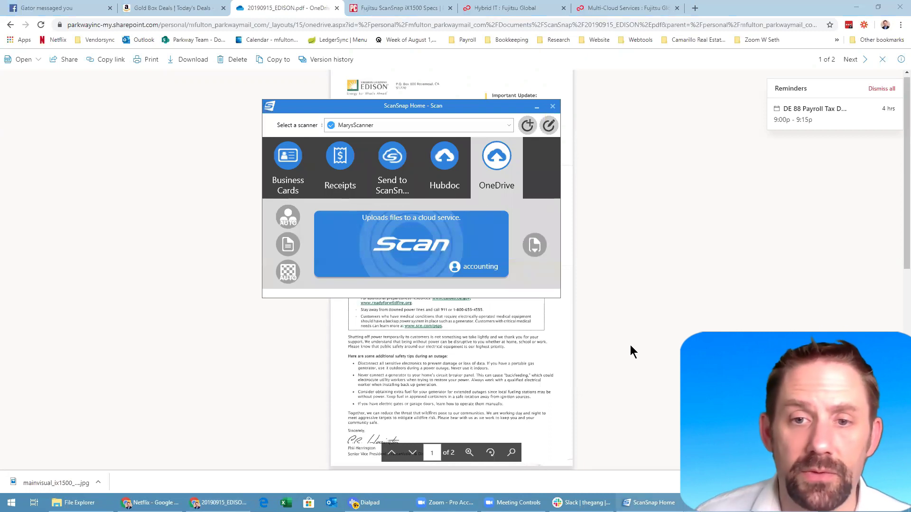
Step: Scan a business card with the Business Cards profile
left_click(294, 164)
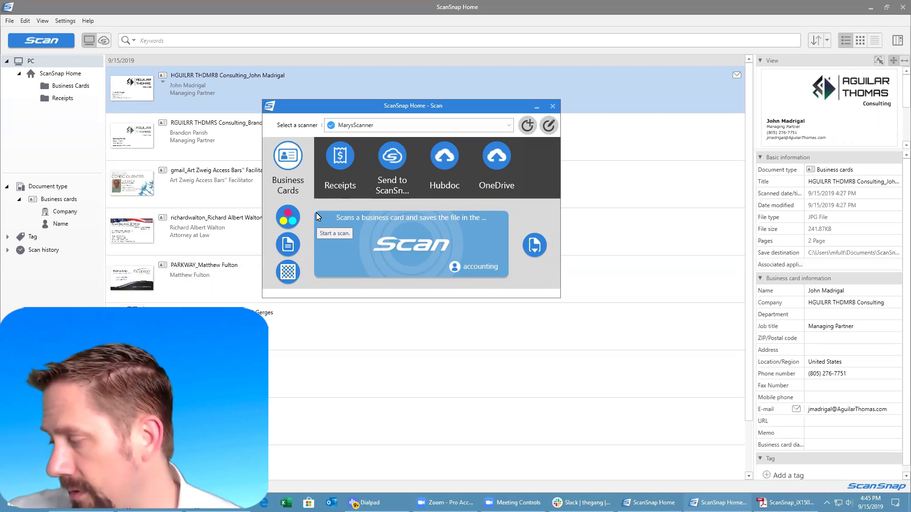
left_click(316, 217)
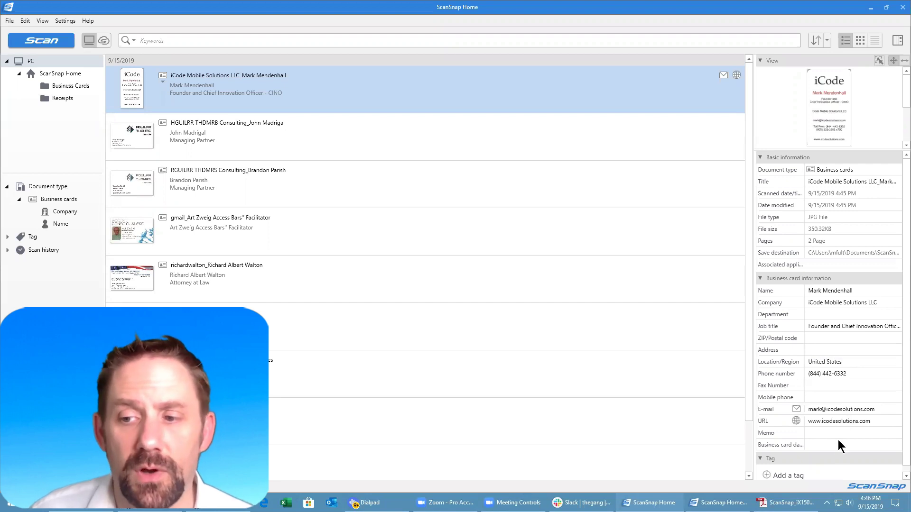
scroll(834, 445, "down", 1)
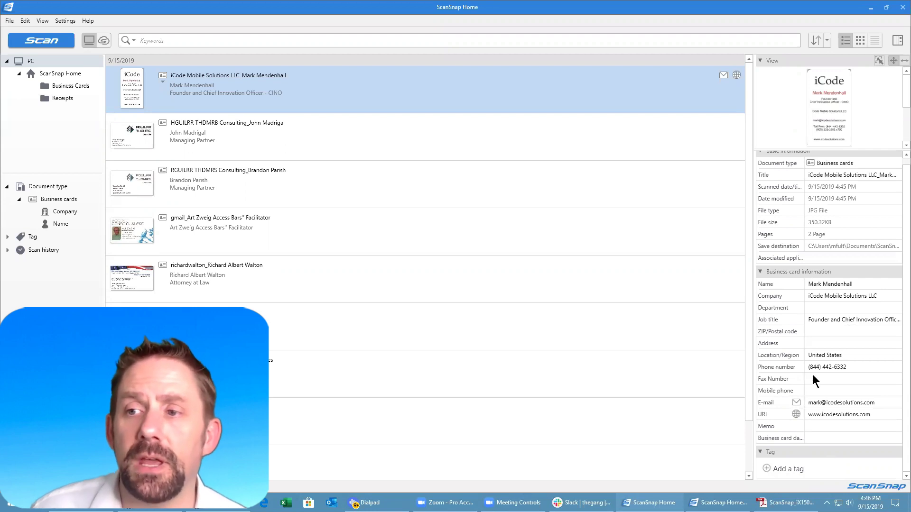
scroll(812, 125, "down", 3)
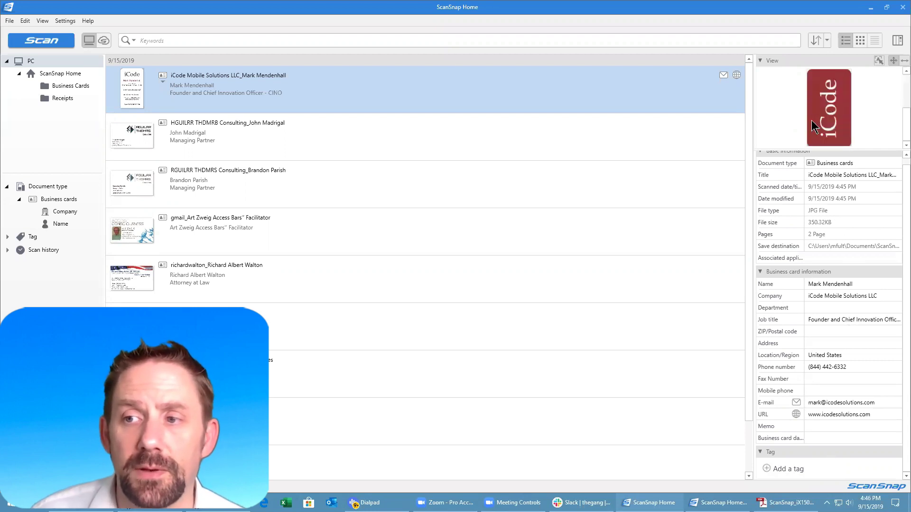
scroll(813, 124, "up", 3)
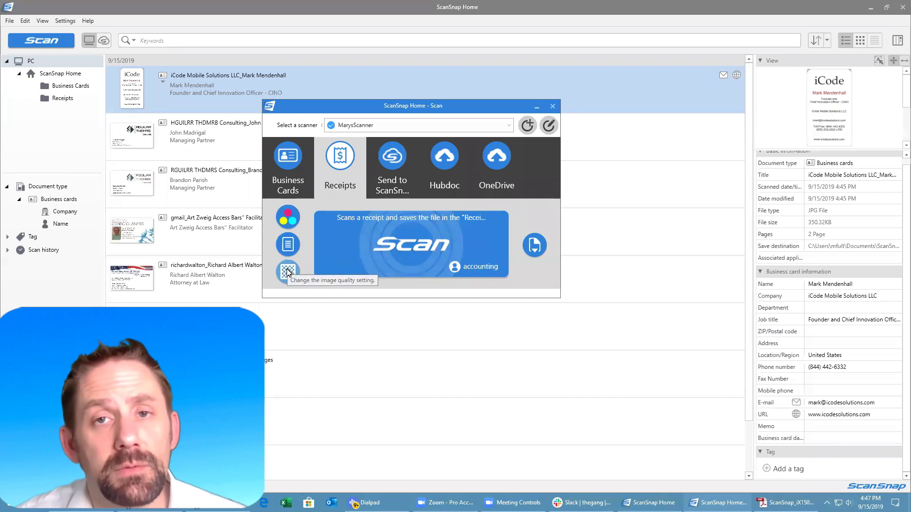
Step: Check the Feed mode settings without changing them, then scan the receipt
left_click(536, 246)
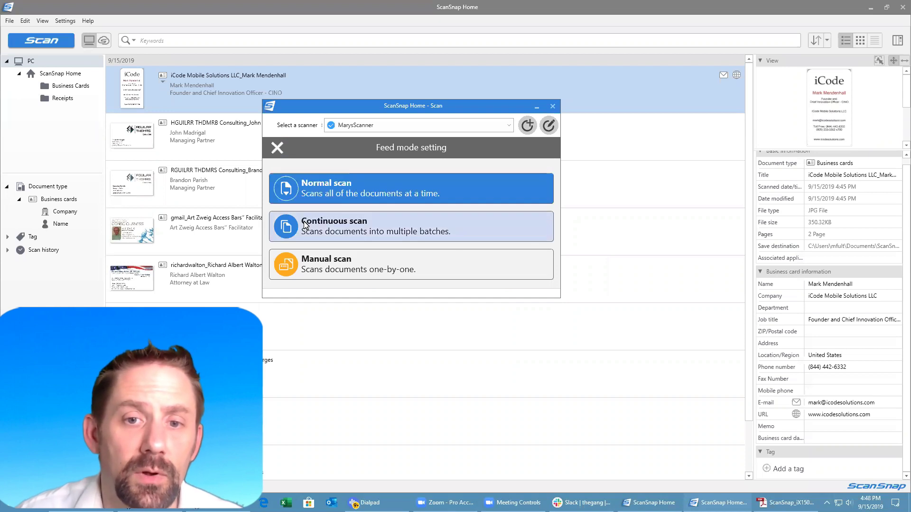
left_click(277, 150)
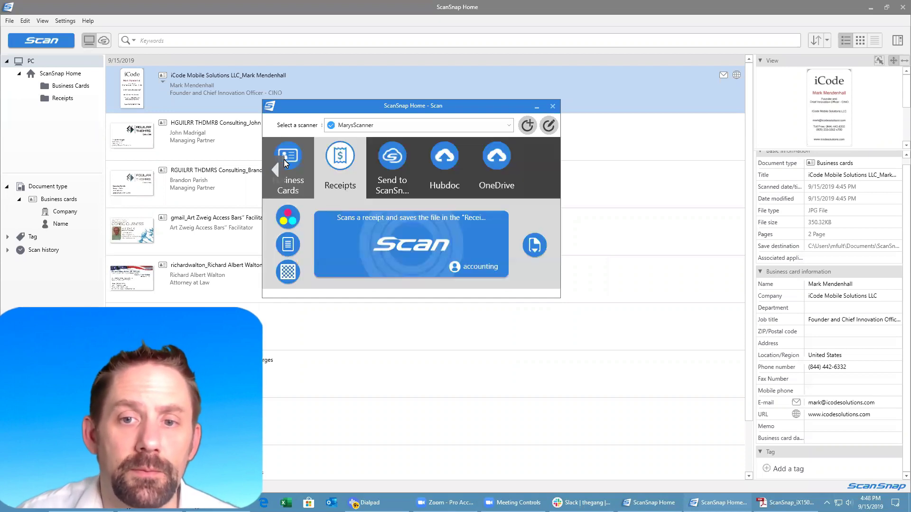
left_click(407, 233)
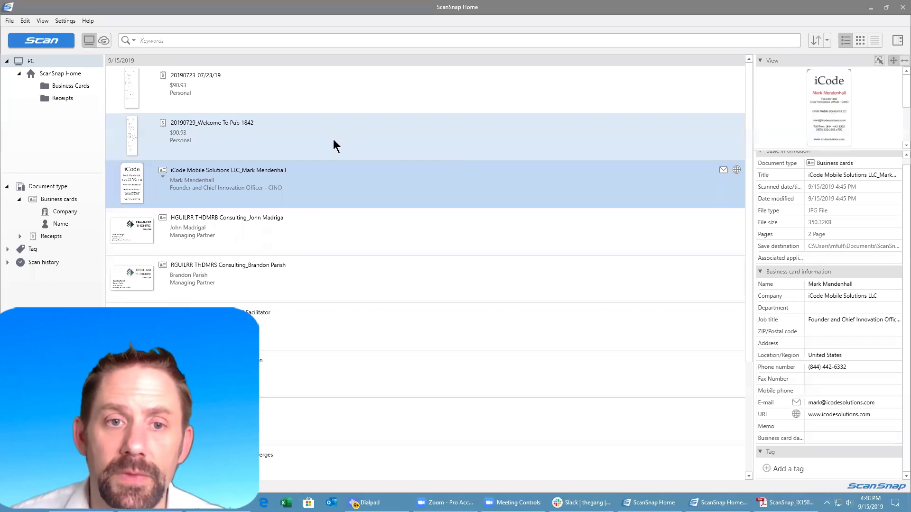
Step: Show the 20190729_Welcome To Pub 1842 receipt's details and start editing its vendor name
left_click(261, 140)
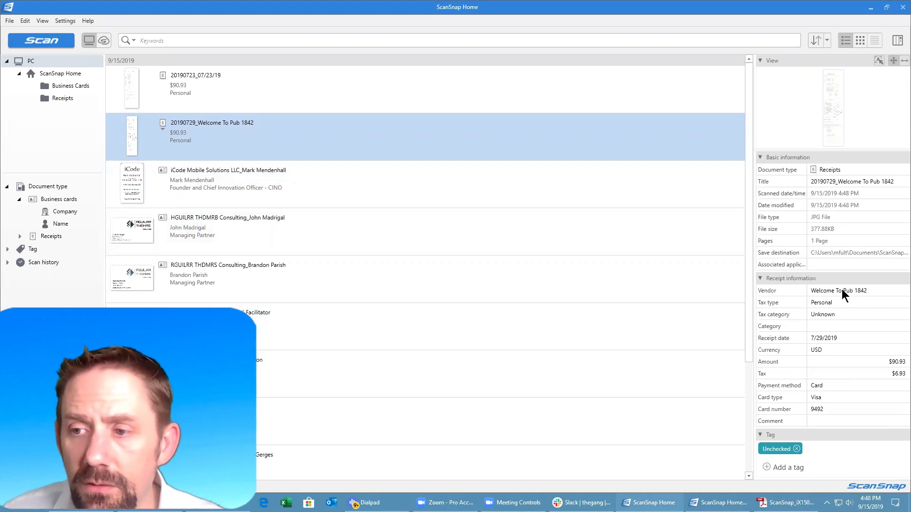
left_click(842, 289)
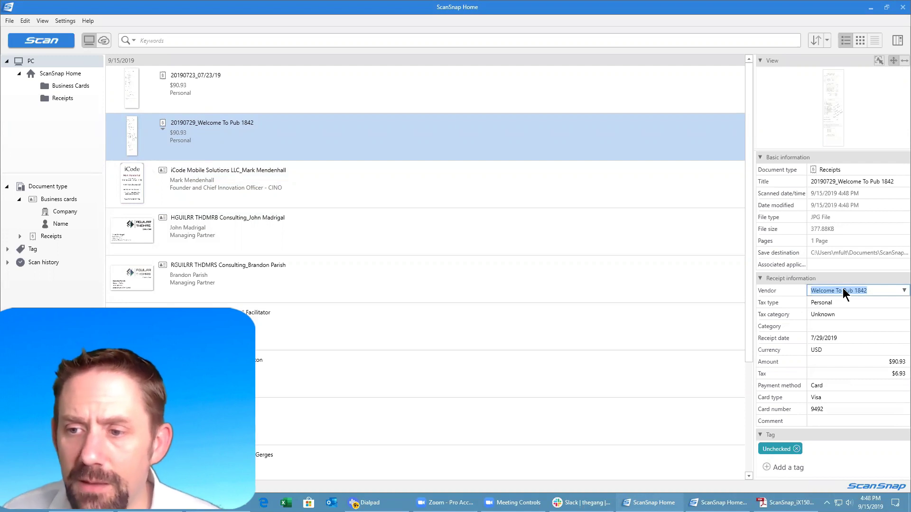
Step: Set the Pub 1842 receipt's tax category to Deductible and its category to Restaurants
left_click(838, 315)
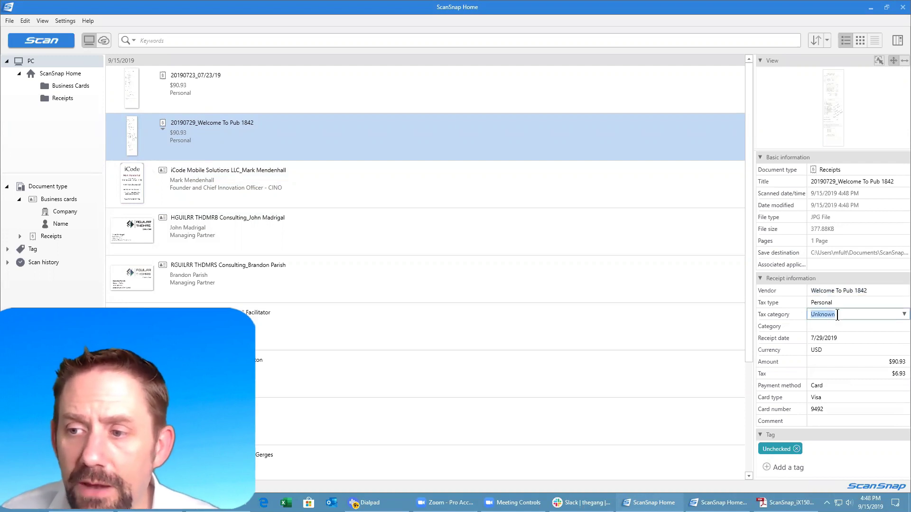
left_click(897, 315)
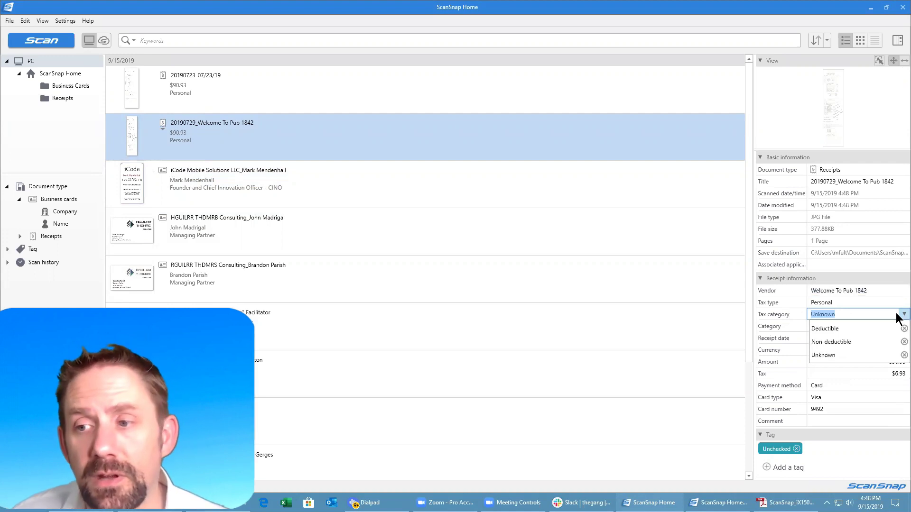
left_click(854, 327)
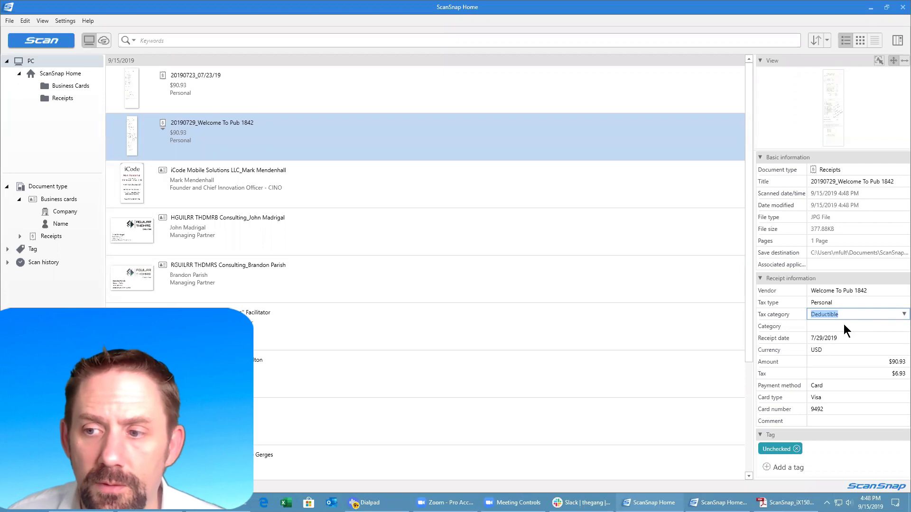
left_click(873, 326)
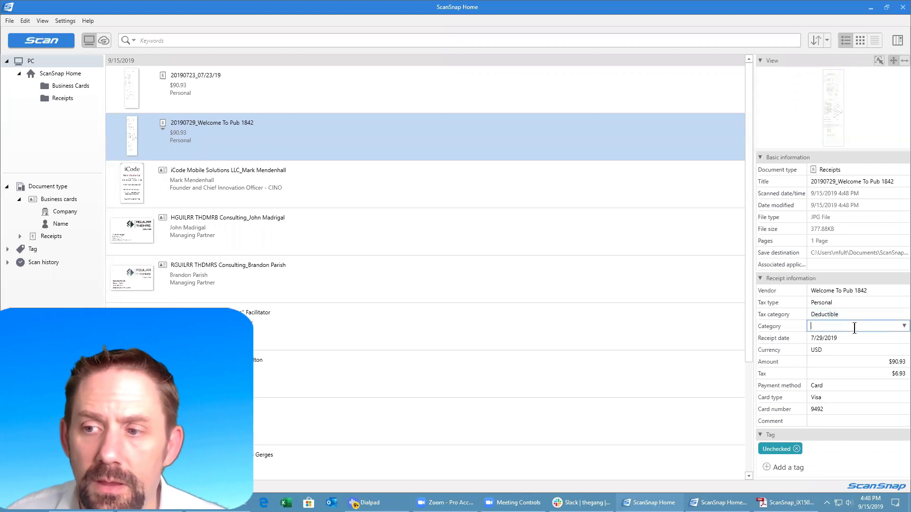
left_click(898, 327)
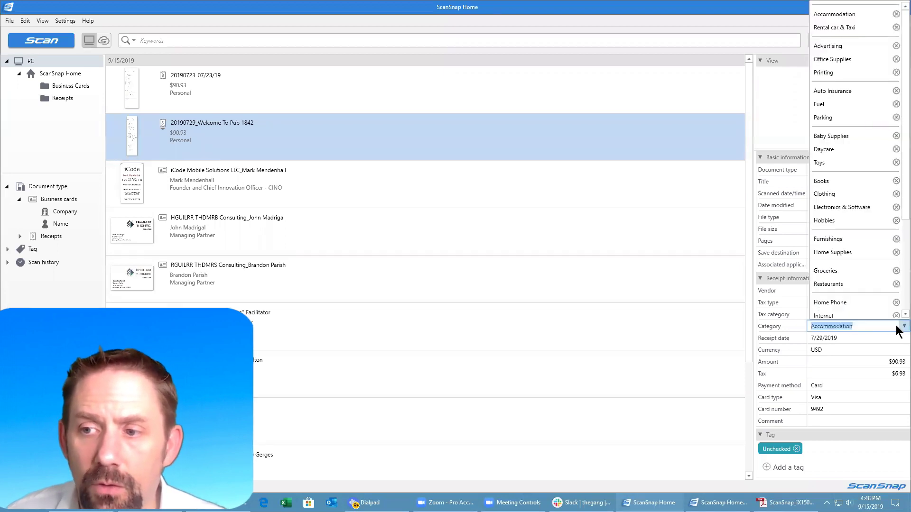
left_click(843, 285)
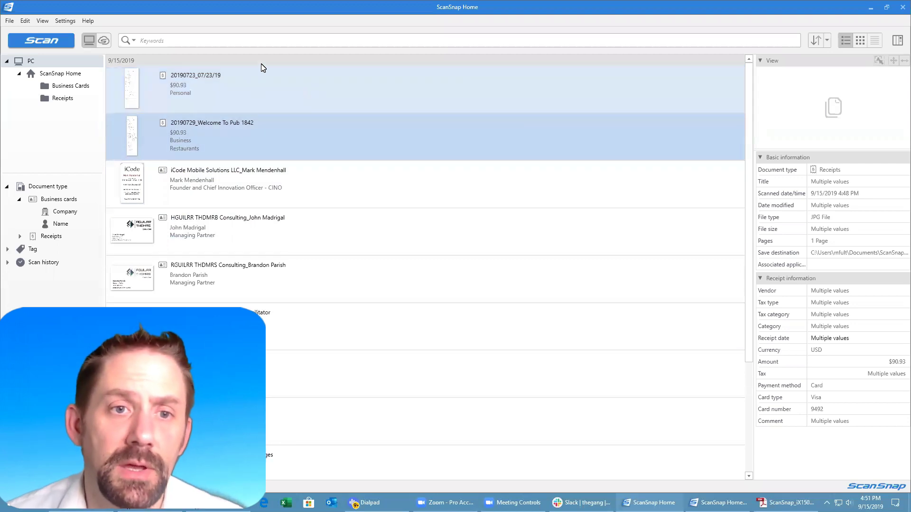
Step: Convert only the Pub 1842 receipt to a searchable content data record, confirming with Yes
left_click(301, 130)
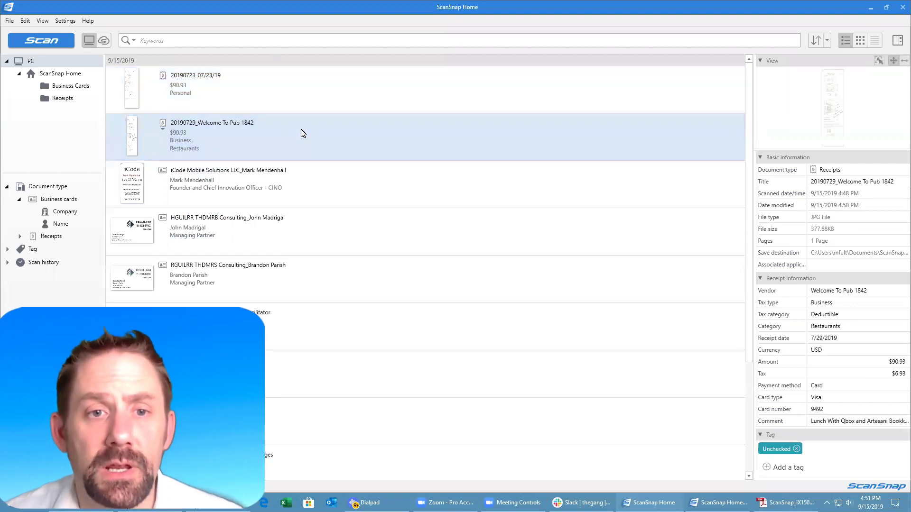
right_click(301, 130)
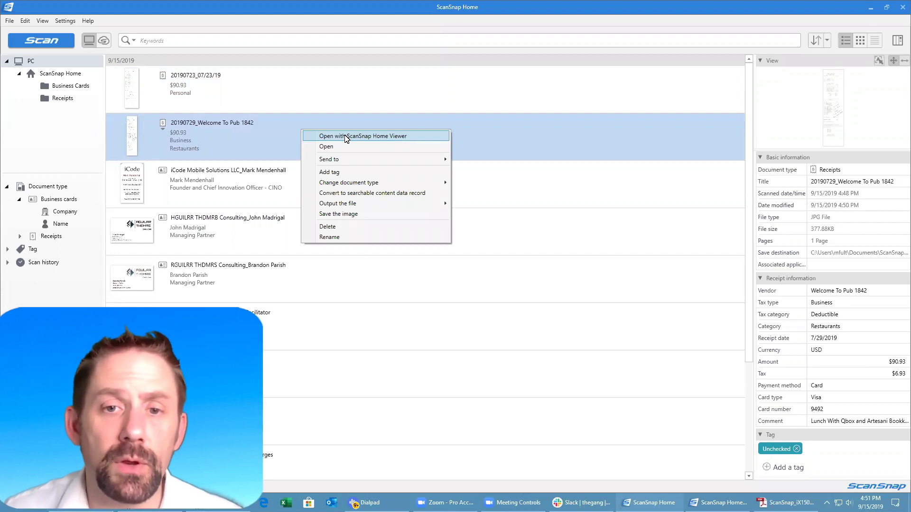
mouse_move(353, 160)
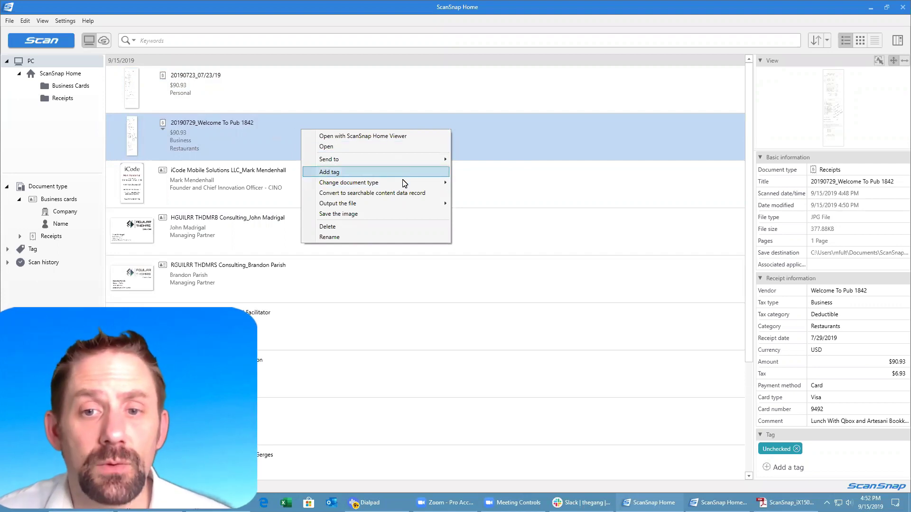
left_click(376, 194)
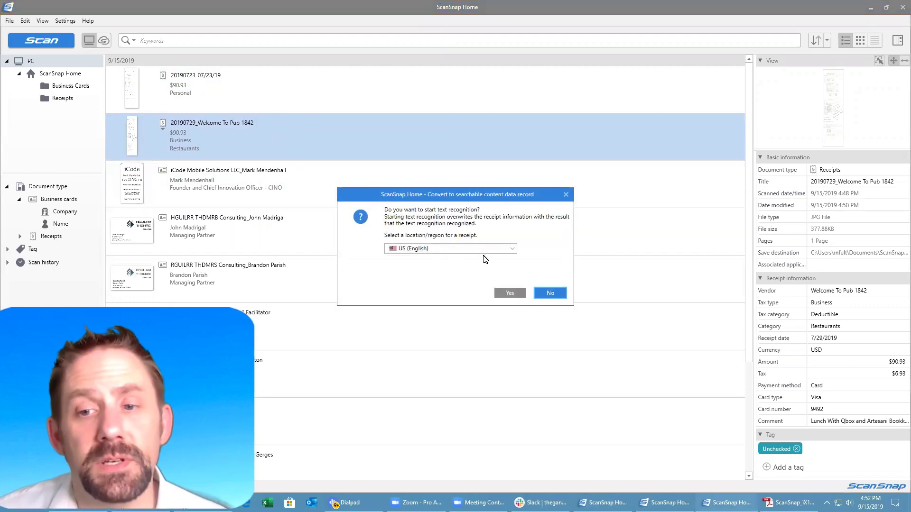
left_click(506, 296)
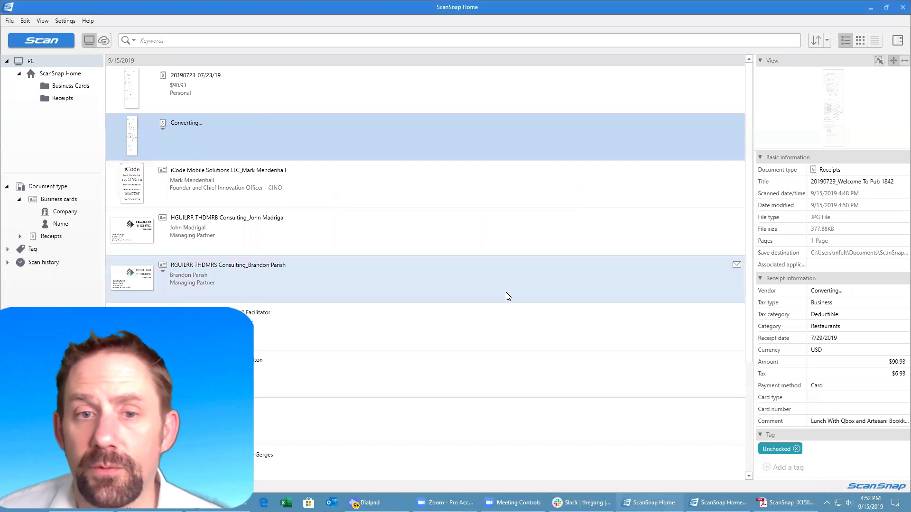